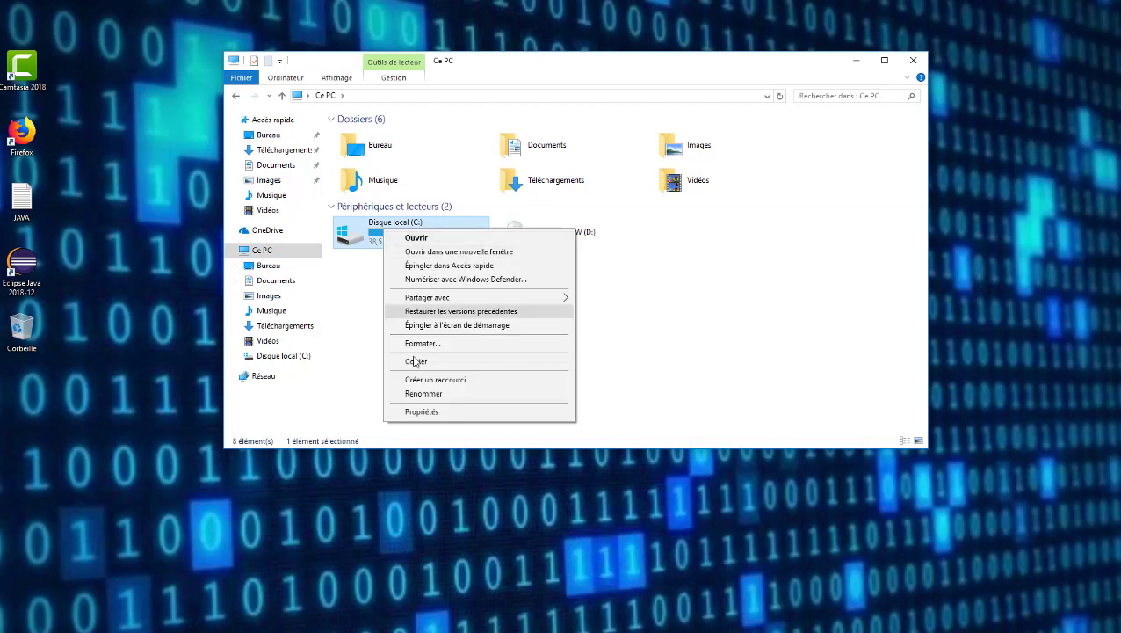
Open the properties of local disk C: and close the file explorer window.
{"action": "left_click", "coordinate": [420, 412]}
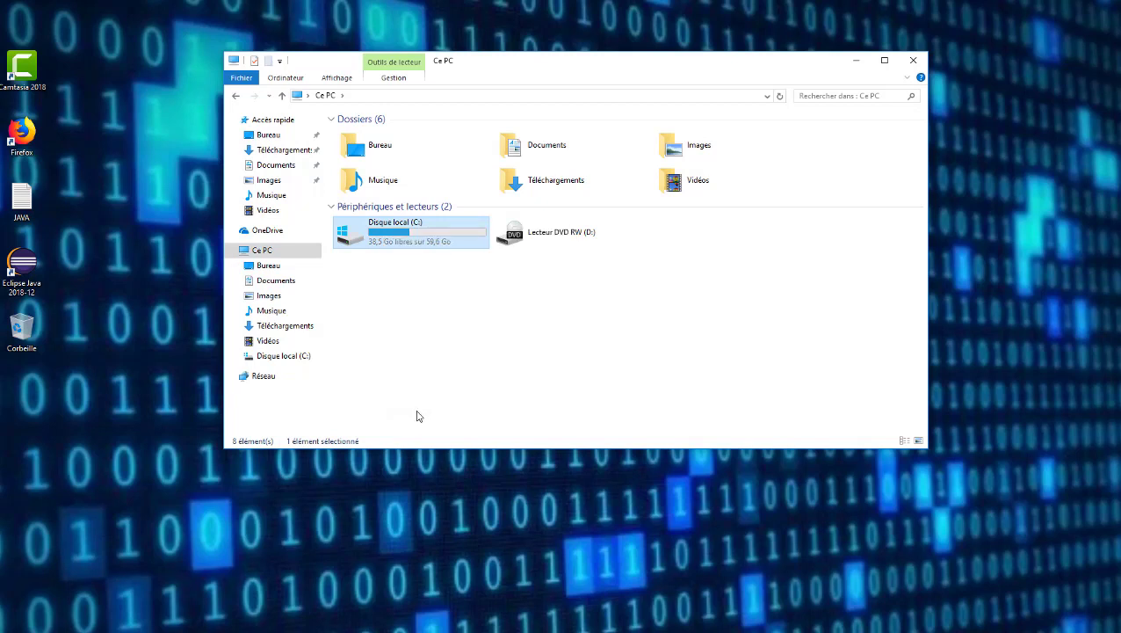
{"action": "left_click", "coordinate": [910, 61]}
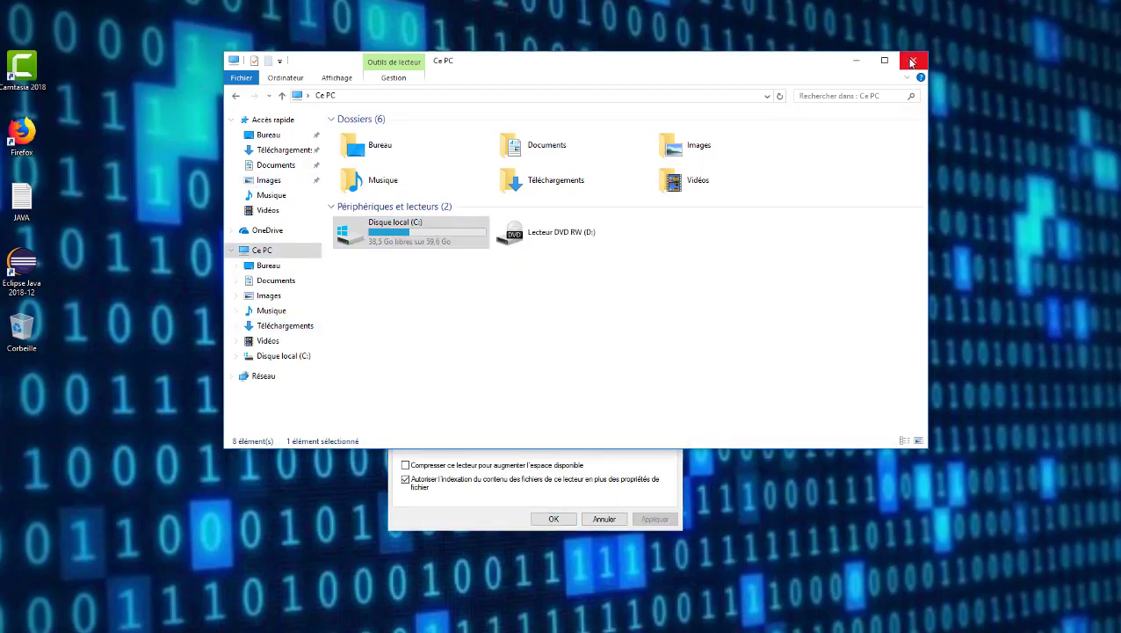
{"action": "left_click", "coordinate": [913, 62]}
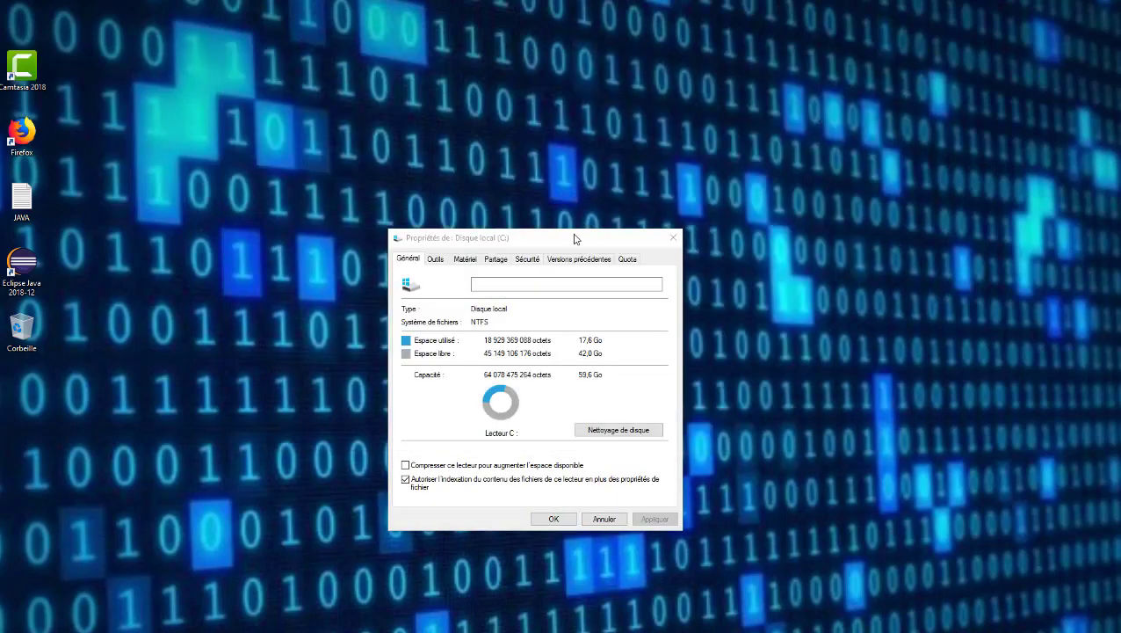
{"action": "left_click_drag", "start_coordinate": [575, 238], "coordinate": [633, 172]}
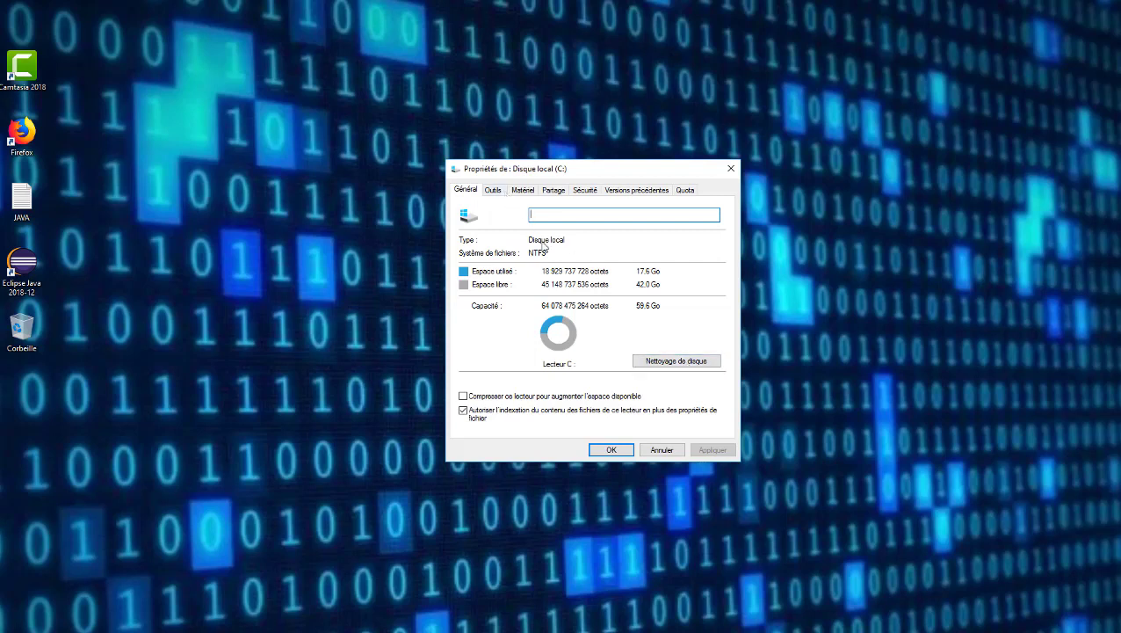
Launch Disk Cleanup for drive C:, review the files to delete, and extend the cleanup to system files.
{"action": "left_click", "coordinate": [658, 365]}
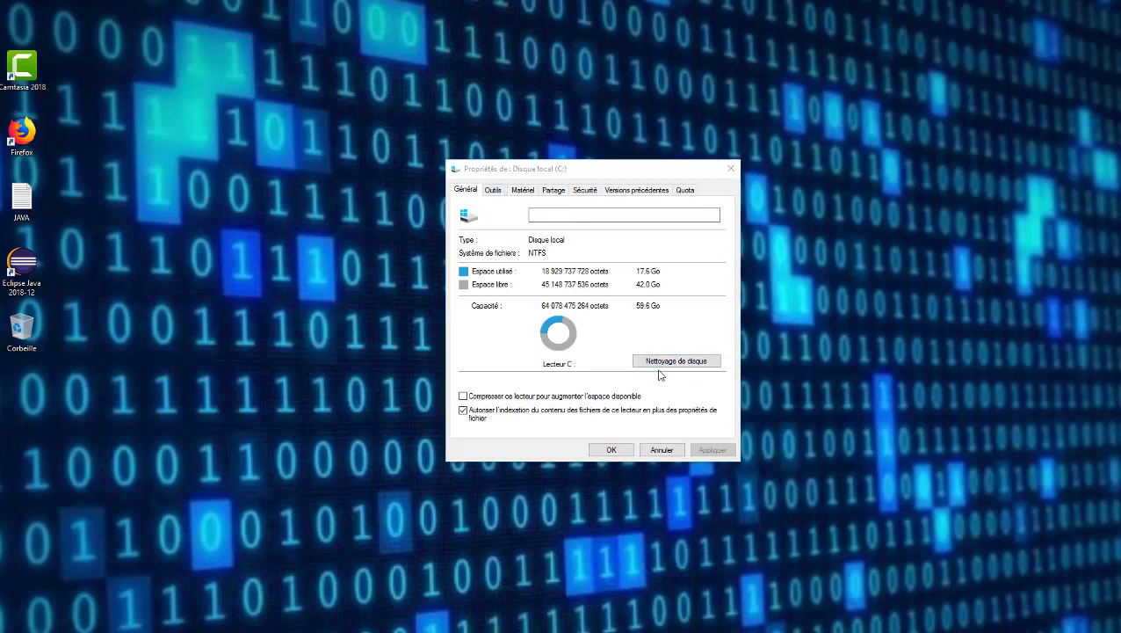
{"action": "left_click_drag", "start_coordinate": [585, 261], "coordinate": [282, 245]}
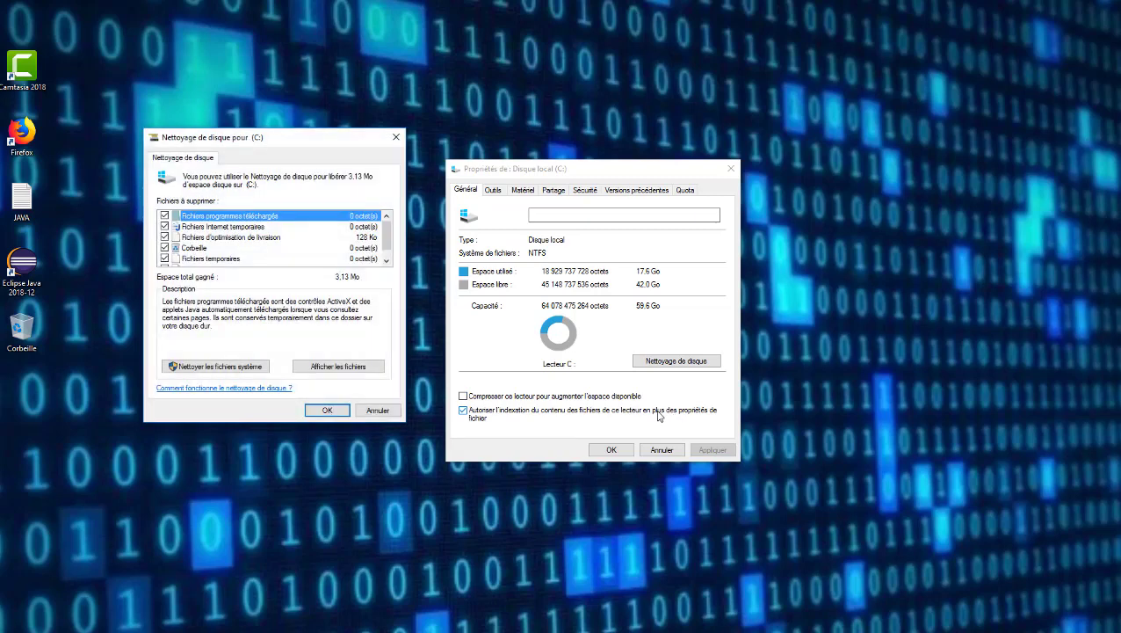
{"action": "left_click_drag", "start_coordinate": [305, 141], "coordinate": [369, 141]}
{"action": "scroll", "coordinate": [234, 249], "scroll_direction": "down", "scroll_amount": 1}
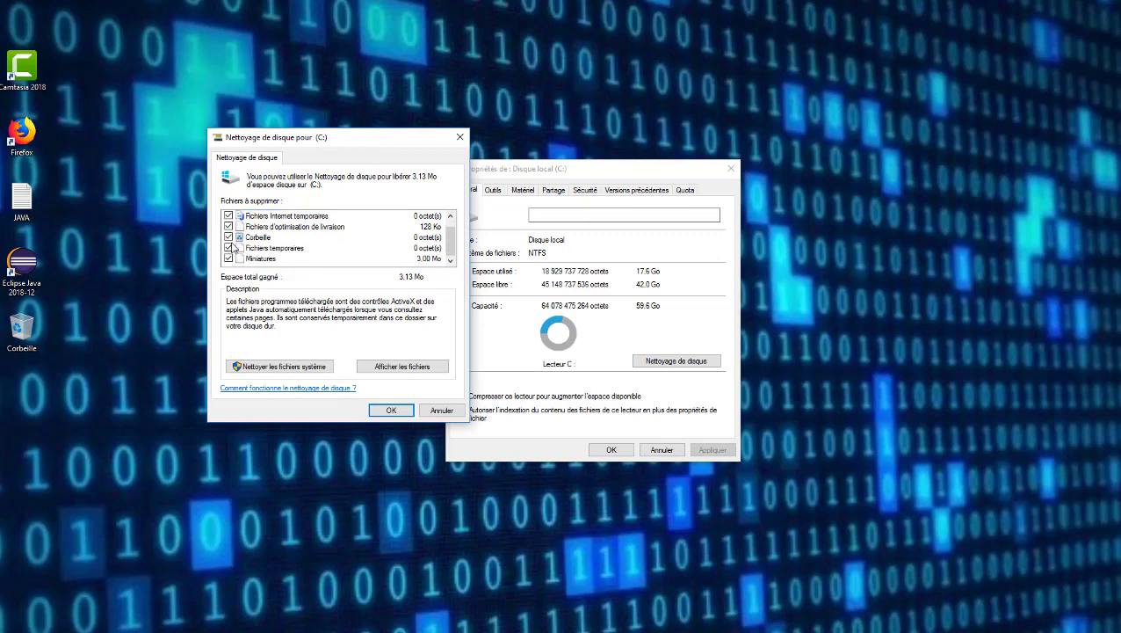
{"action": "left_click", "coordinate": [293, 367]}
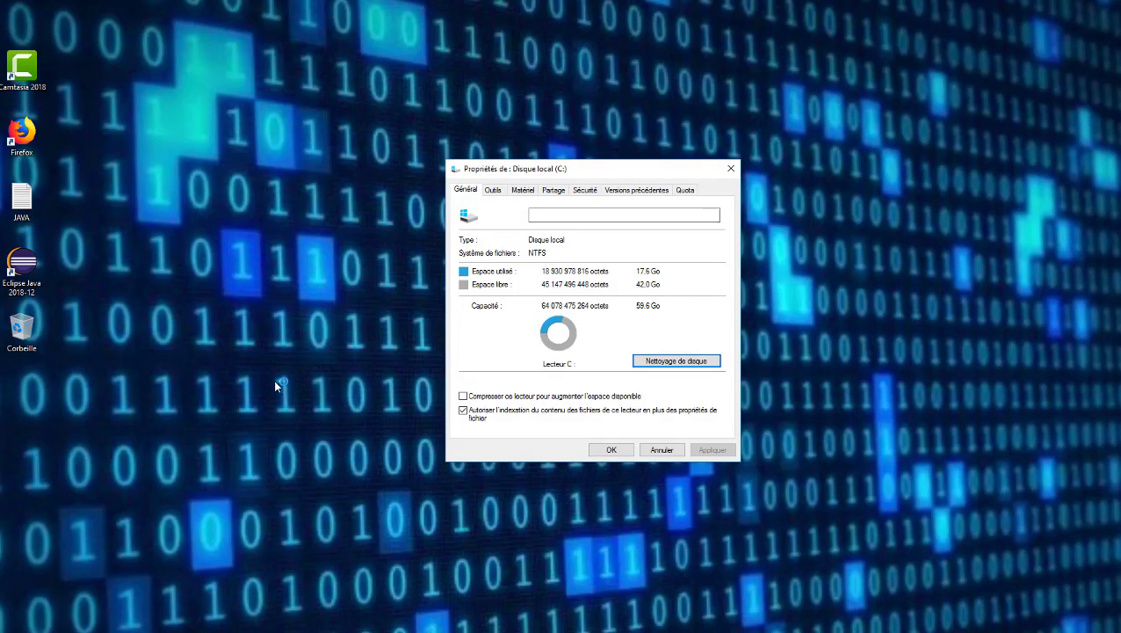
{"action": "right_click", "coordinate": [240, 279]}
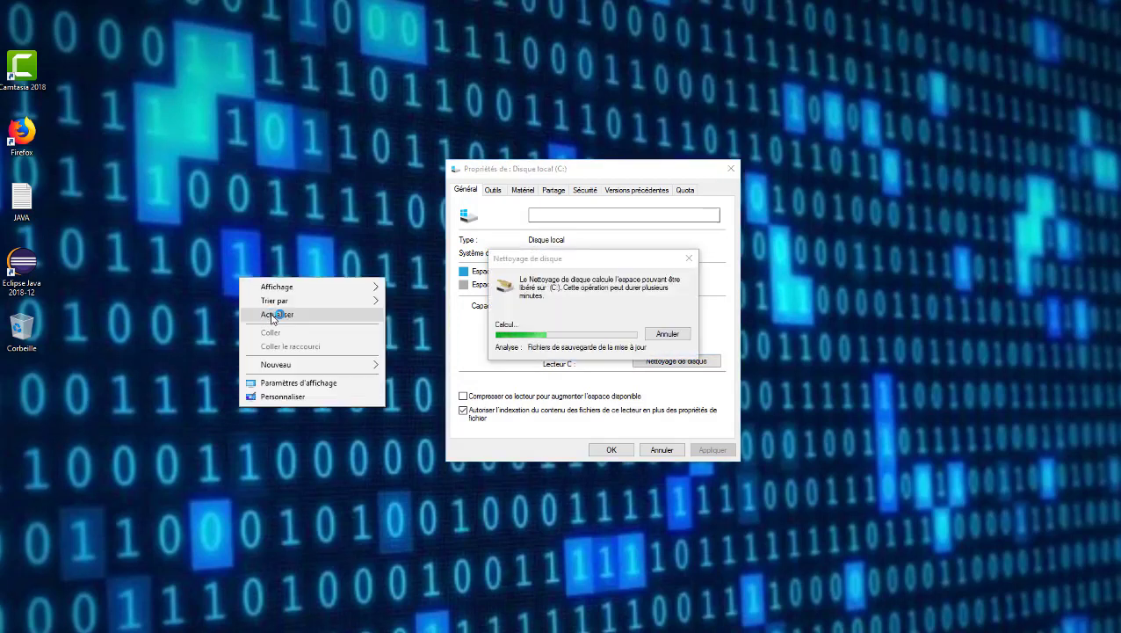
{"action": "left_click", "coordinate": [274, 314]}
{"action": "left_click_drag", "start_coordinate": [582, 260], "coordinate": [300, 240]}
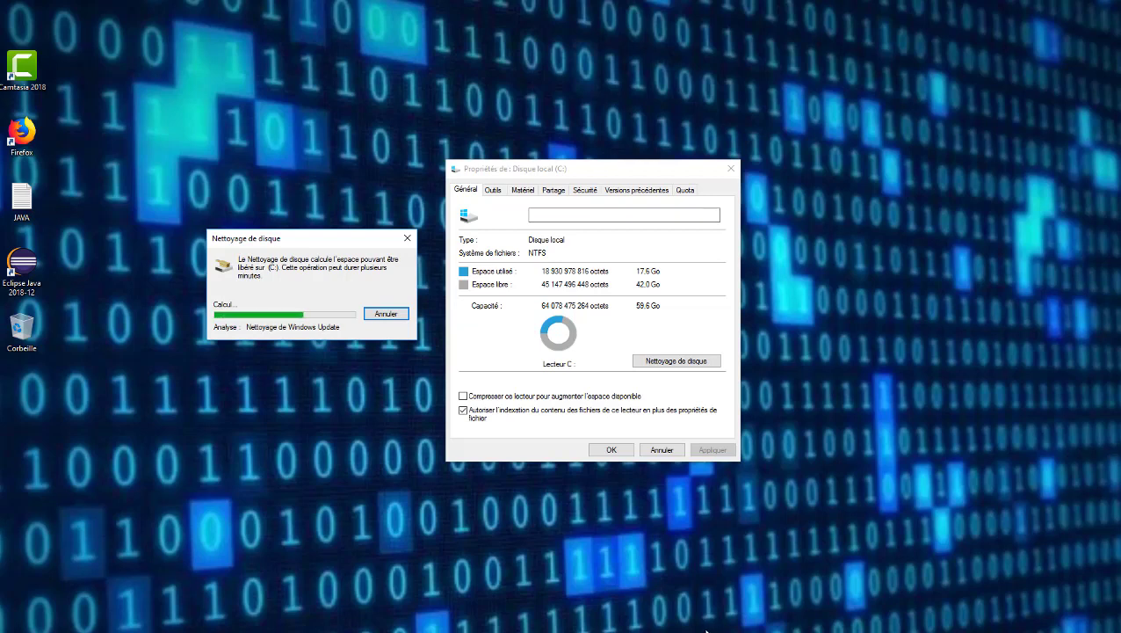
Show the error-checking and optimization tools for drive C:, and permanently delete all file categories ticked in Disk Cleanup.
{"action": "left_click", "coordinate": [492, 190]}
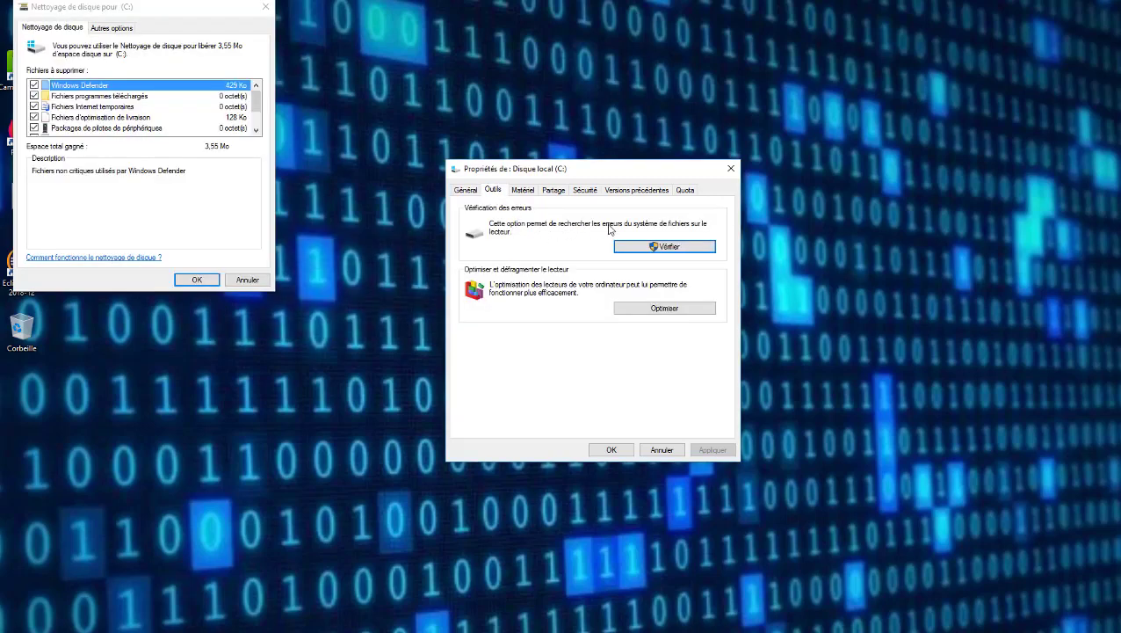
{"action": "left_click_drag", "start_coordinate": [178, 15], "coordinate": [295, 124]}
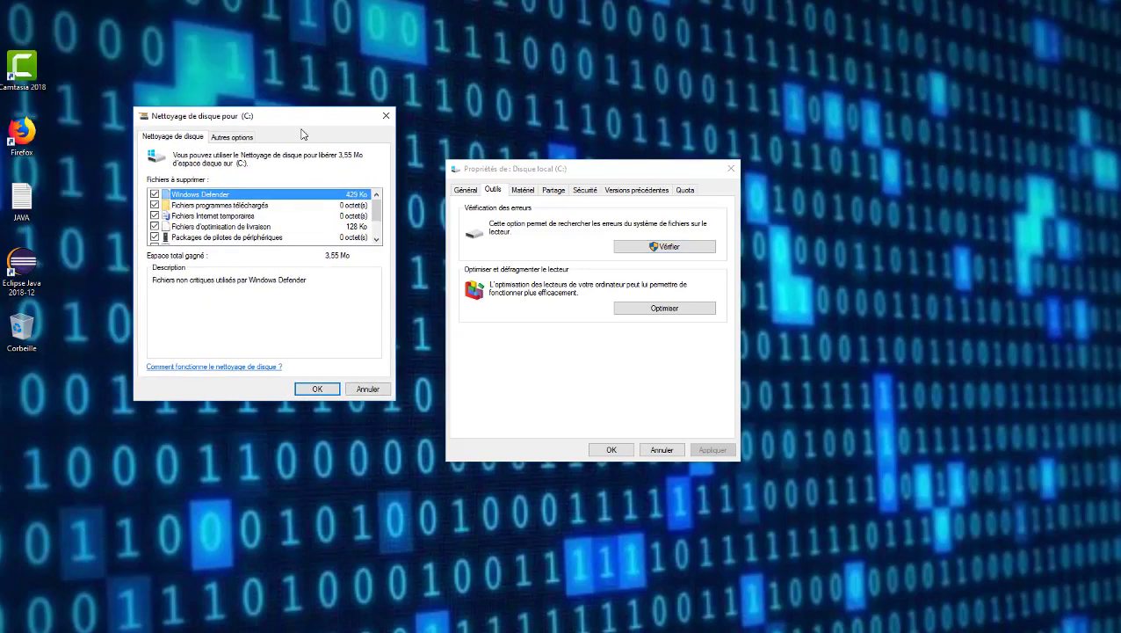
{"action": "left_click", "coordinate": [320, 390]}
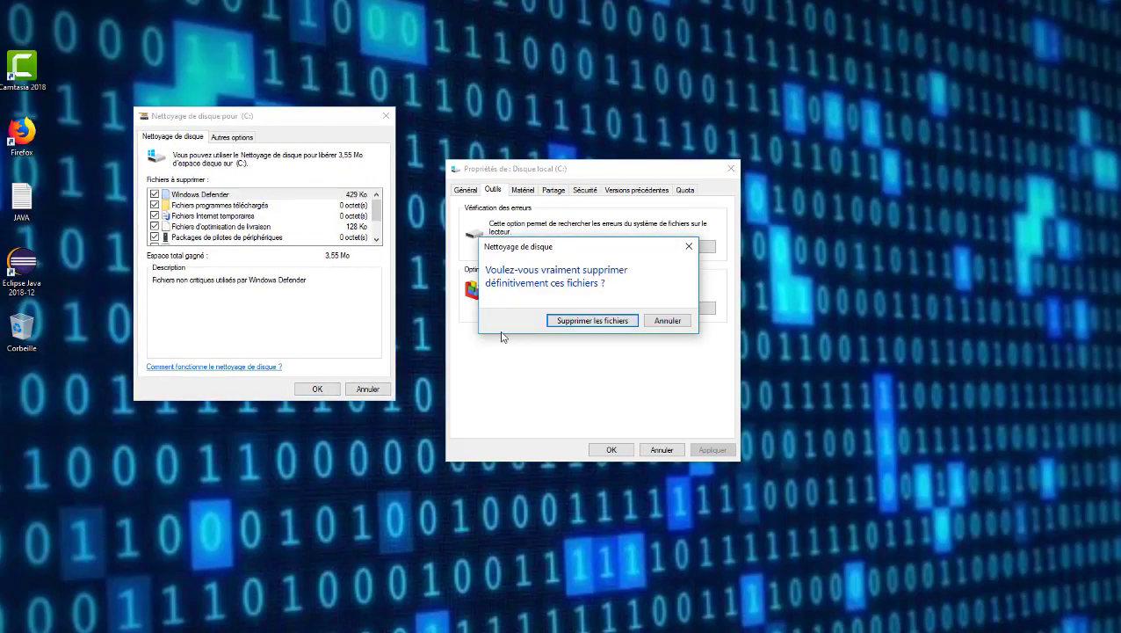
{"action": "left_click", "coordinate": [668, 320]}
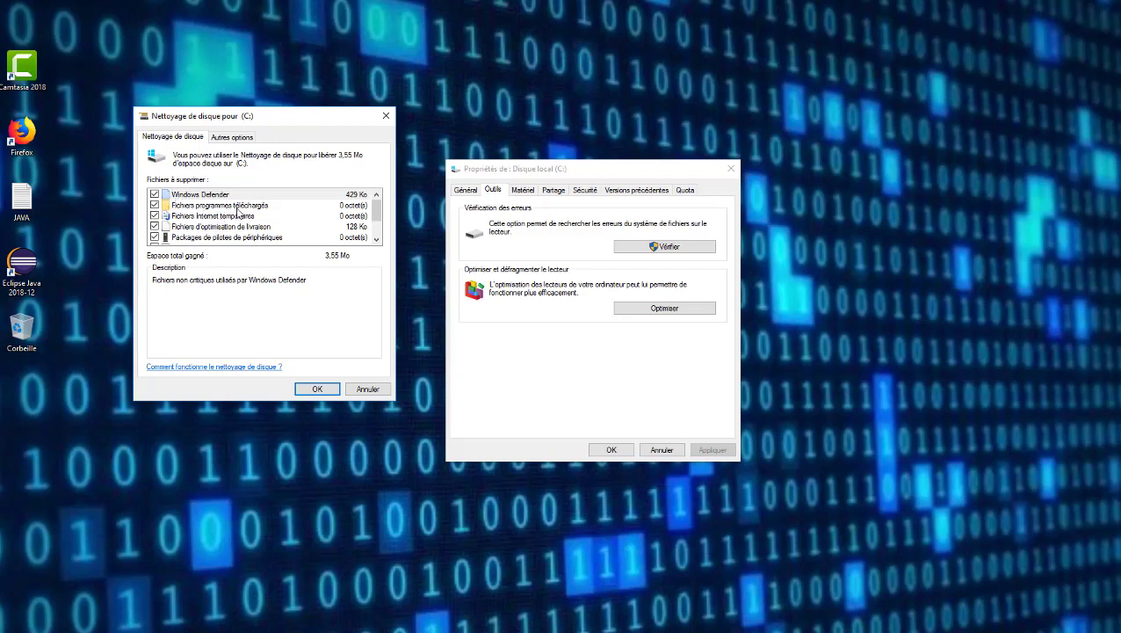
{"action": "scroll", "coordinate": [244, 228], "scroll_direction": "down", "scroll_amount": 1}
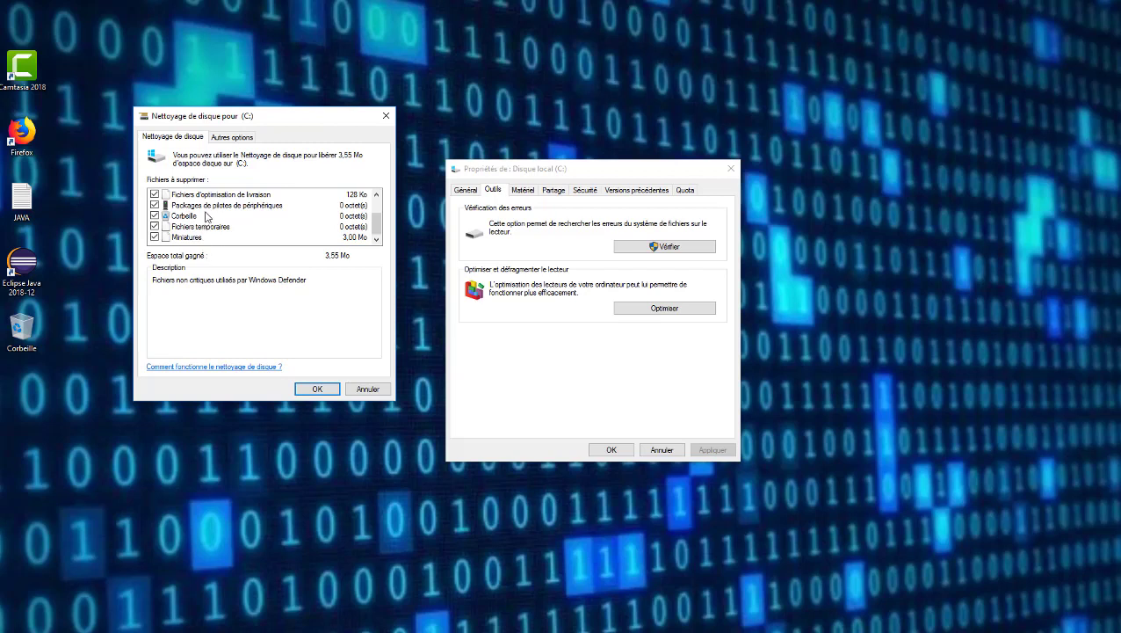
{"action": "scroll", "coordinate": [206, 216], "scroll_direction": "up", "scroll_amount": 1}
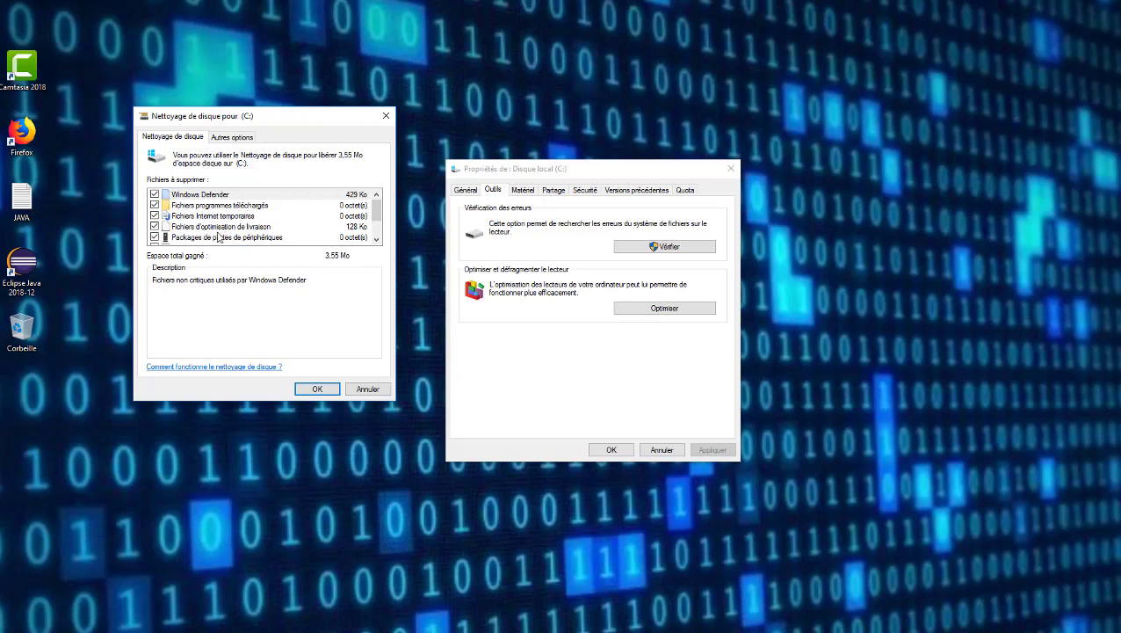
{"action": "scroll", "coordinate": [219, 240], "scroll_direction": "down", "scroll_amount": 1}
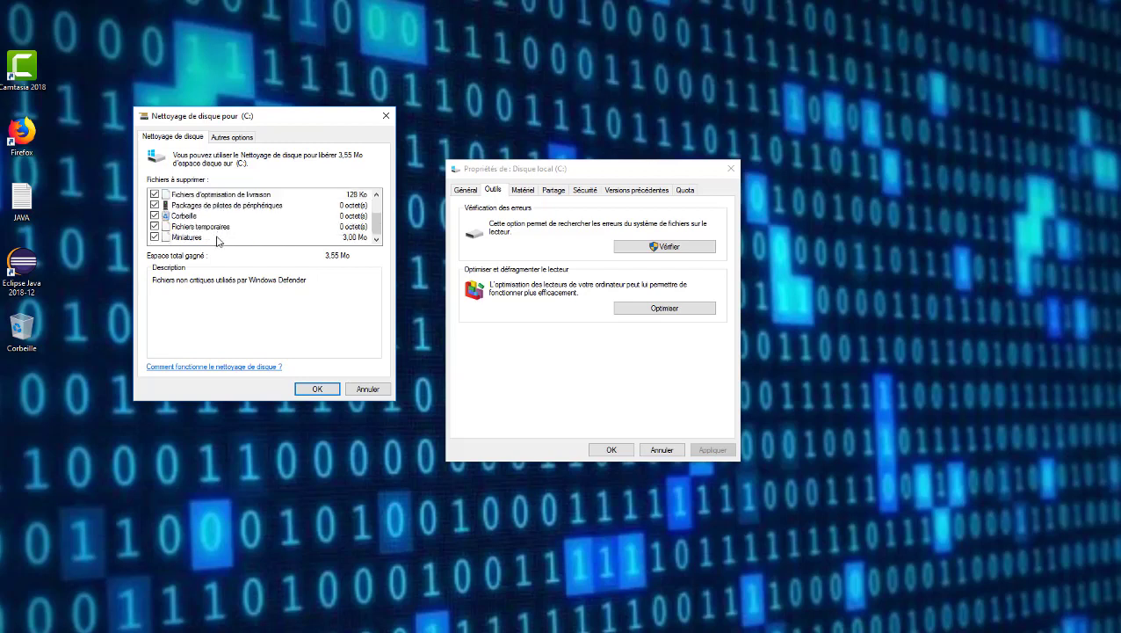
{"action": "scroll", "coordinate": [218, 241], "scroll_direction": "up", "scroll_amount": 1}
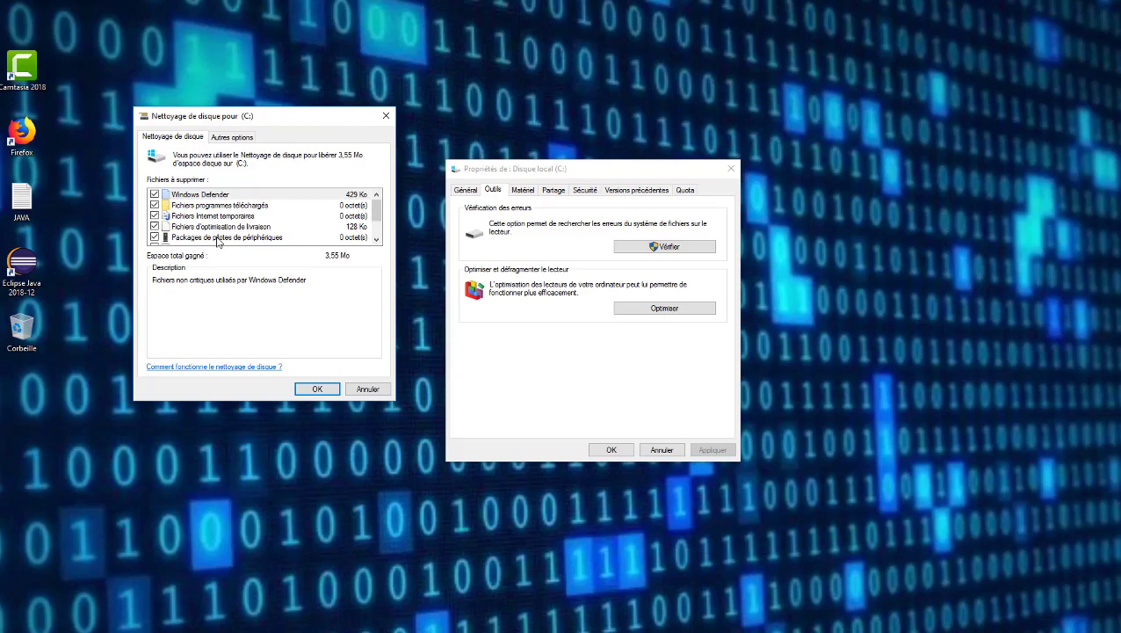
{"action": "left_click", "coordinate": [313, 392]}
{"action": "left_click", "coordinate": [562, 325]}
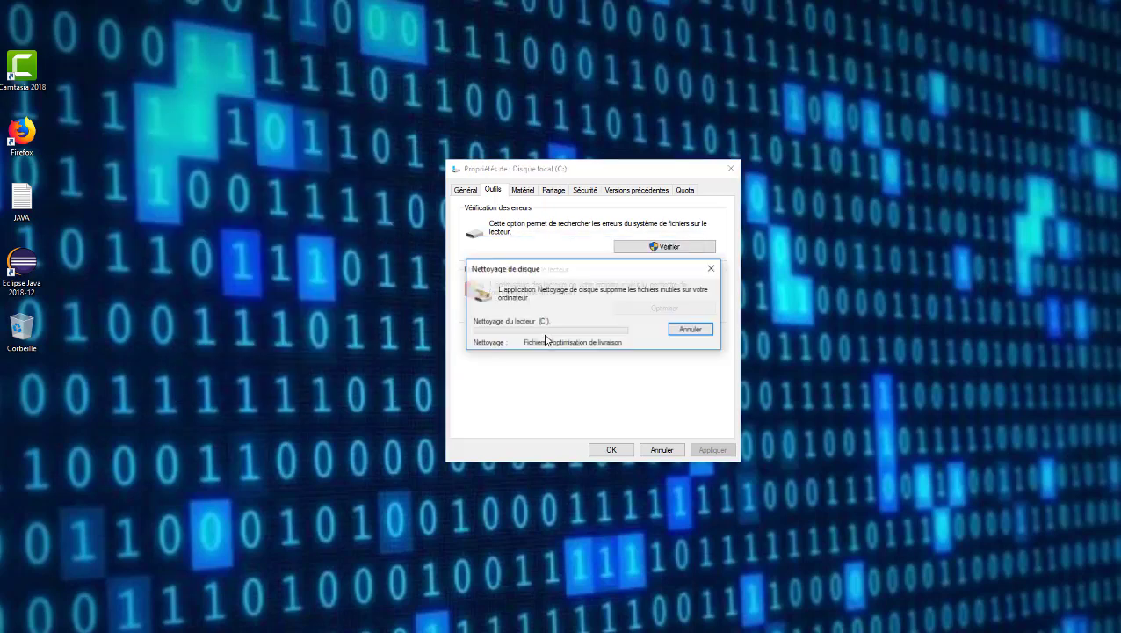
{"action": "left_click_drag", "start_coordinate": [583, 271], "coordinate": [268, 240]}
{"action": "right_click", "coordinate": [295, 164]}
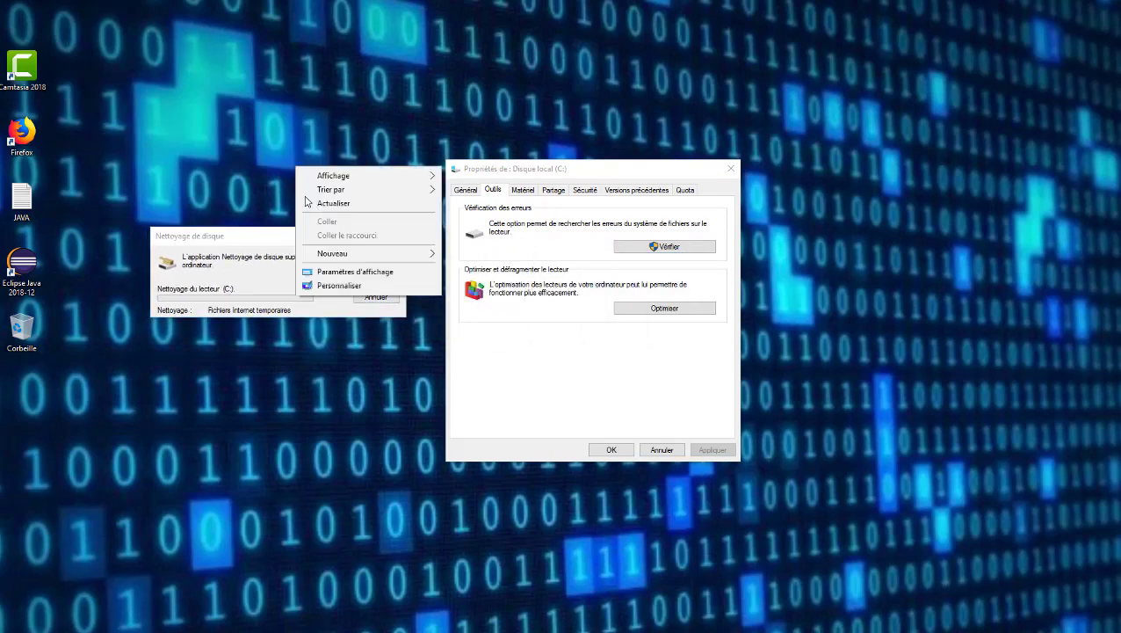
{"action": "left_click", "coordinate": [325, 204]}
{"action": "right_click", "coordinate": [304, 143]}
{"action": "left_click", "coordinate": [330, 183]}
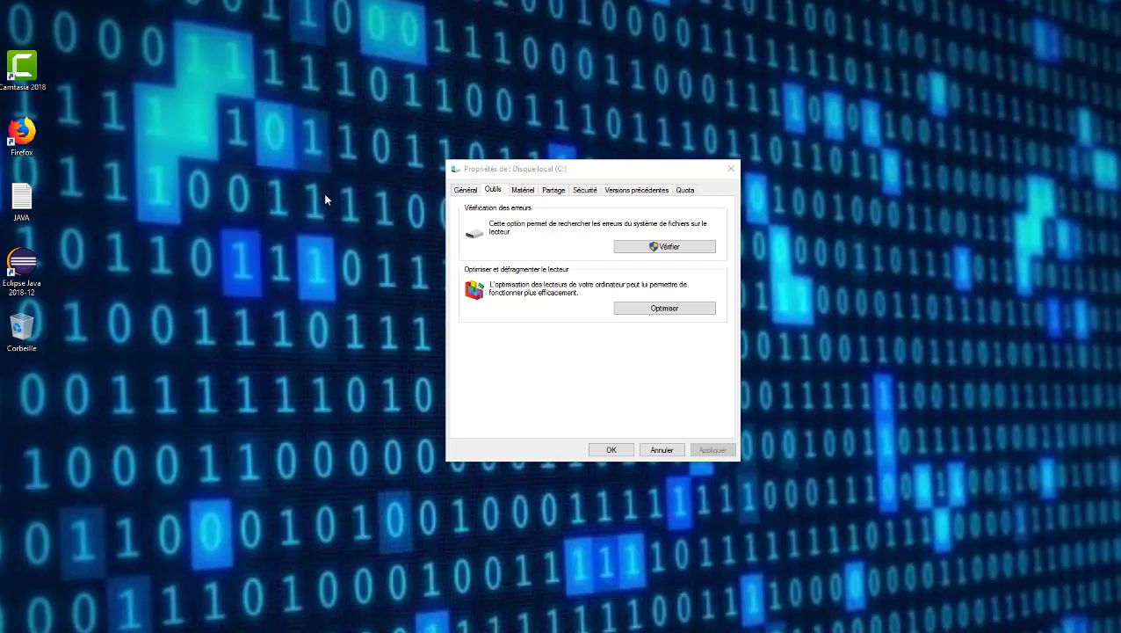
{"action": "right_click", "coordinate": [323, 192]}
{"action": "left_click", "coordinate": [332, 231]}
Start an error-checking scan of local disk C:.
{"action": "left_click", "coordinate": [651, 249]}
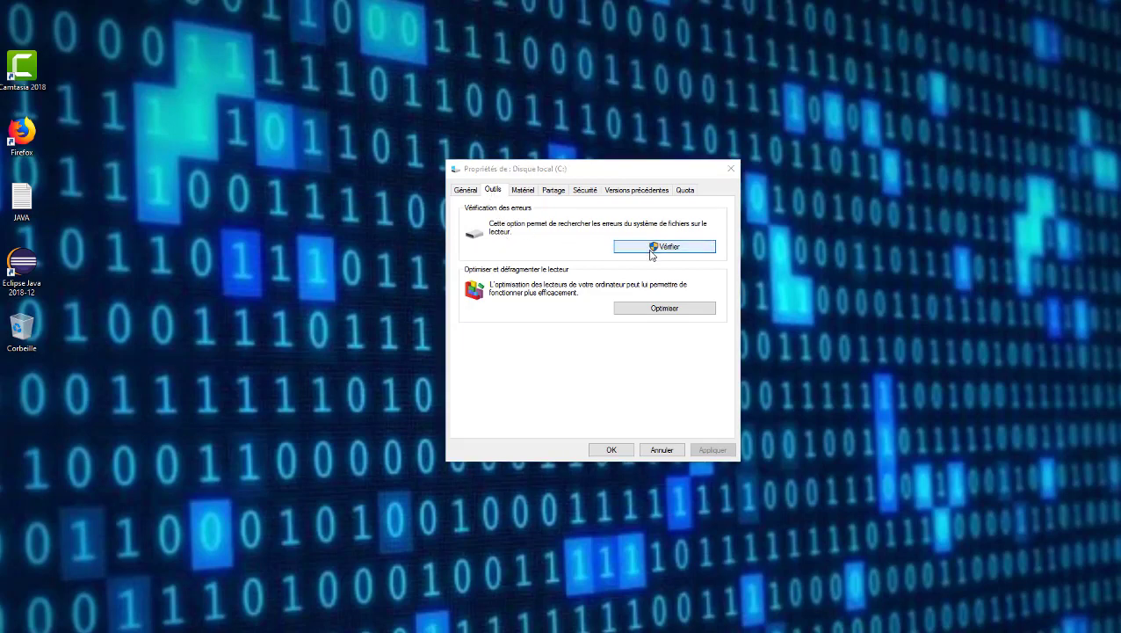
{"action": "left_click", "coordinate": [466, 303]}
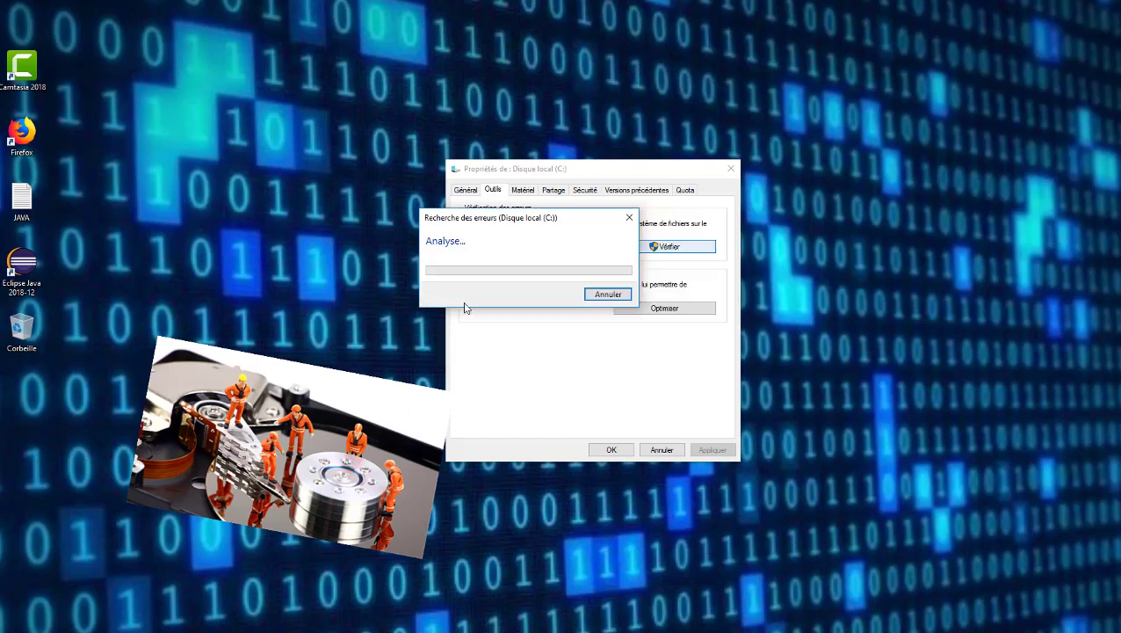
{"action": "left_click_drag", "start_coordinate": [538, 226], "coordinate": [323, 236]}
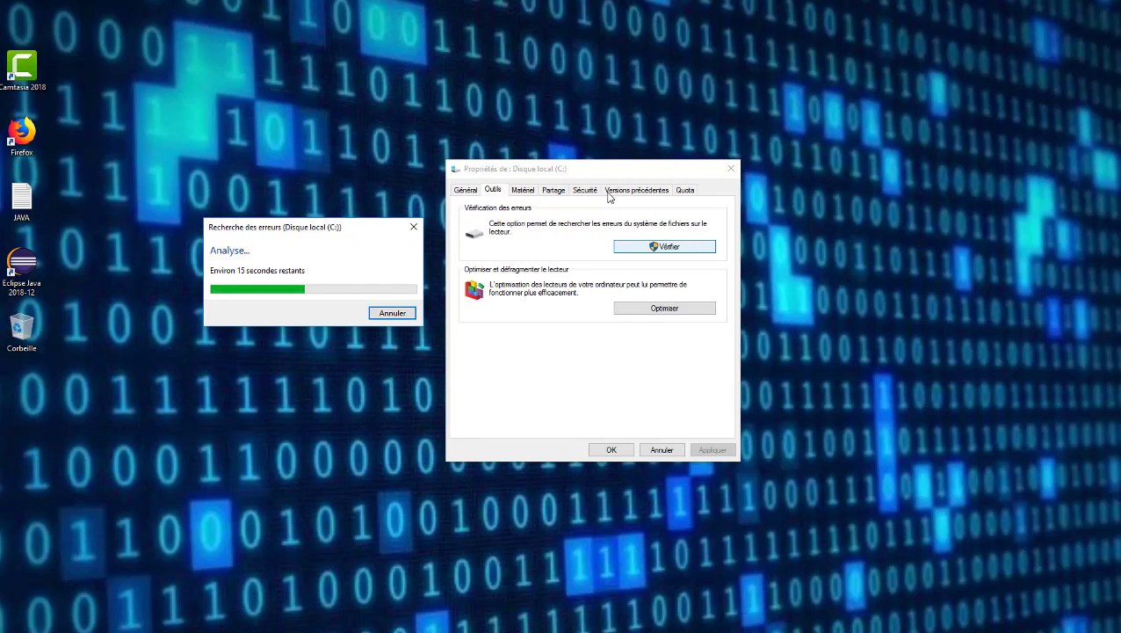
{"action": "right_click", "coordinate": [351, 174]}
{"action": "left_click", "coordinate": [389, 211]}
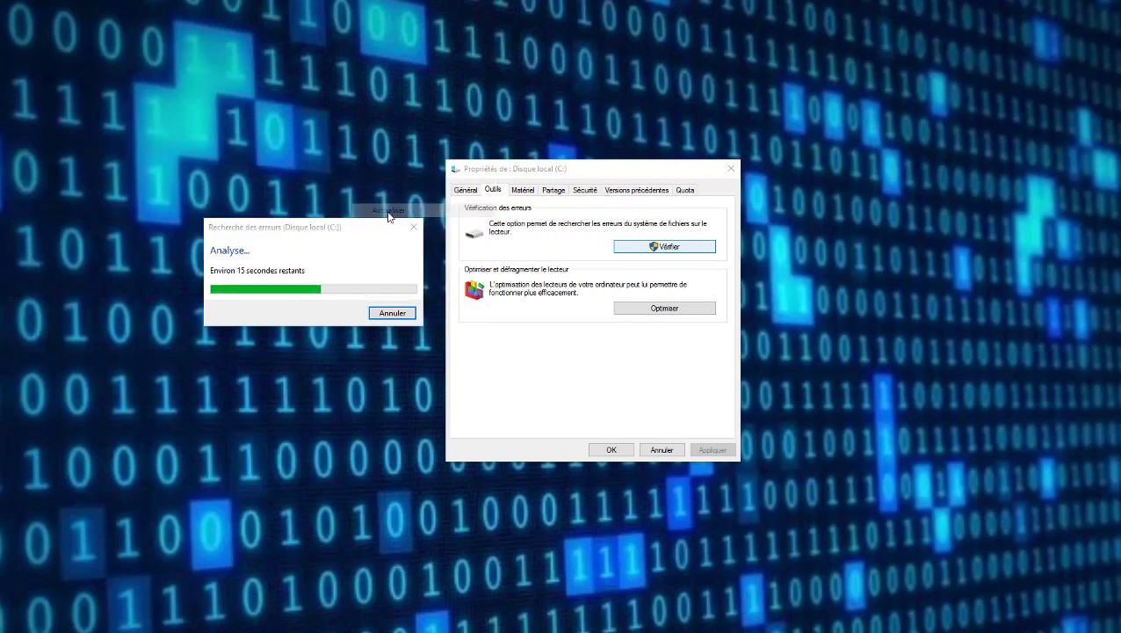
{"action": "right_click", "coordinate": [361, 125]}
{"action": "left_click", "coordinate": [411, 162]}
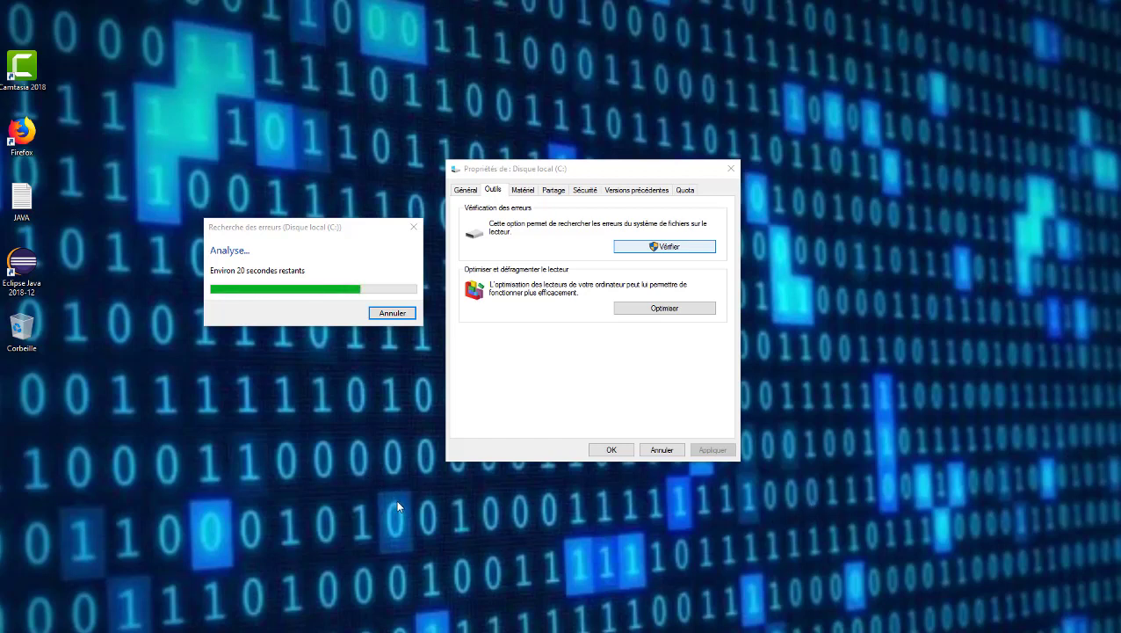
{"action": "right_click", "coordinate": [295, 436]}
{"action": "left_click", "coordinate": [326, 475]}
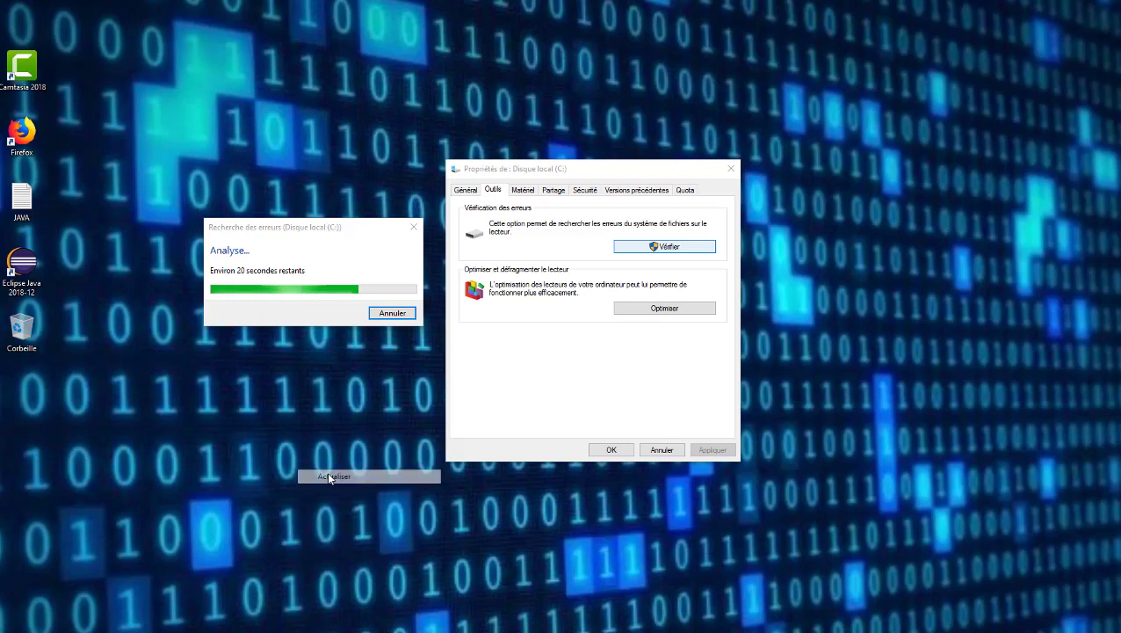
{"action": "right_click", "coordinate": [324, 464]}
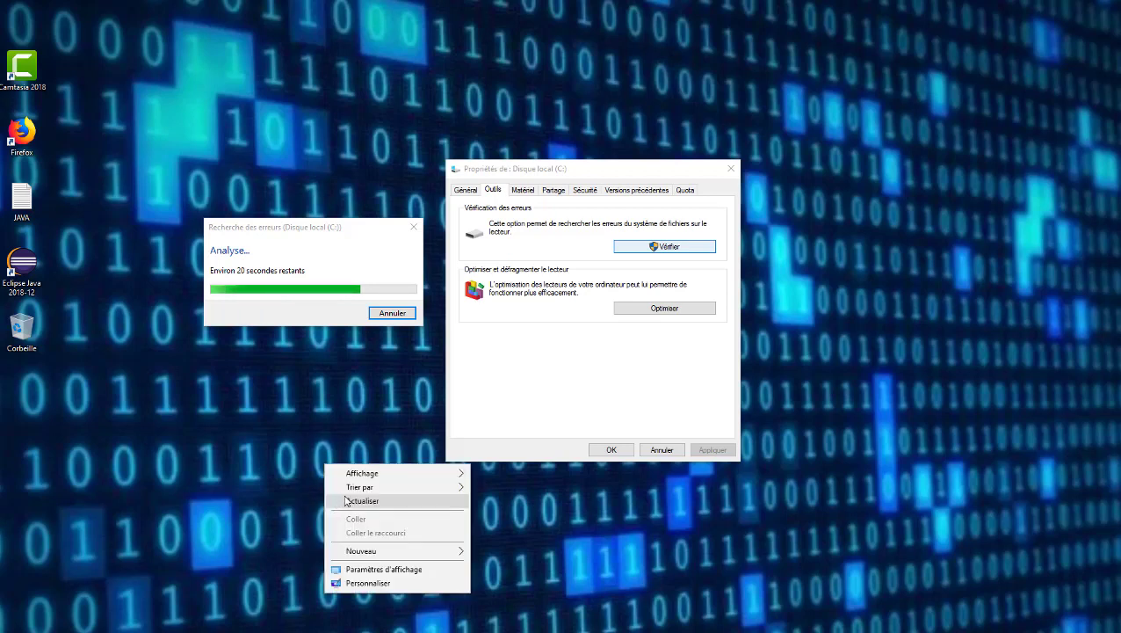
{"action": "left_click", "coordinate": [349, 501]}
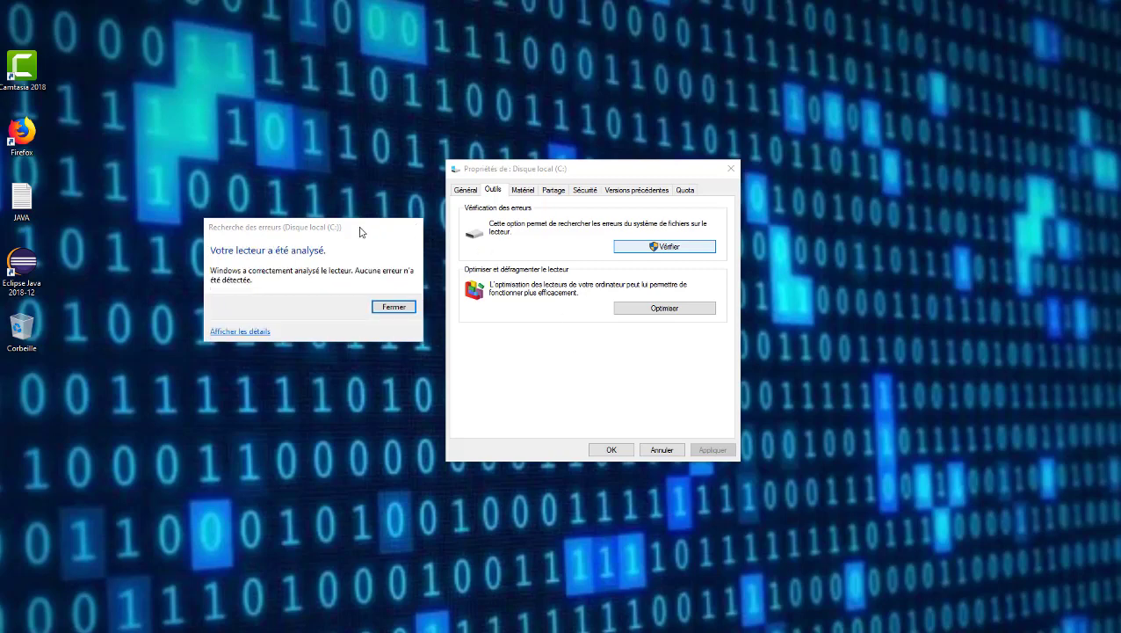
Dismiss the error scan report and close the properties of drive C:.
{"action": "left_click_drag", "start_coordinate": [359, 232], "coordinate": [557, 241]}
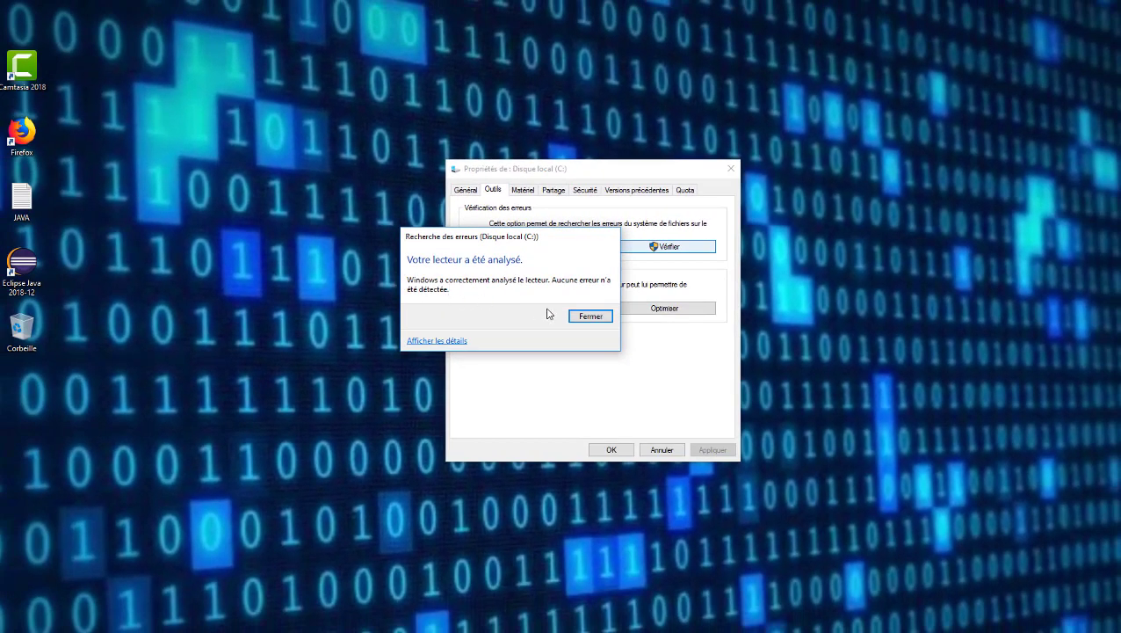
{"action": "left_click", "coordinate": [590, 316]}
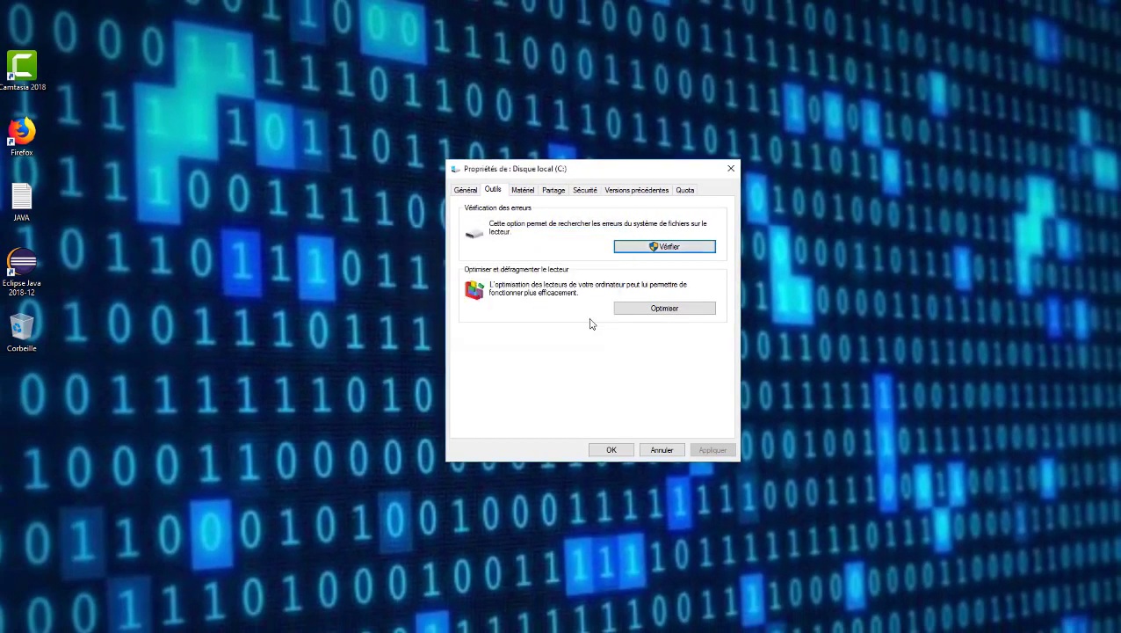
{"action": "left_click", "coordinate": [612, 450]}
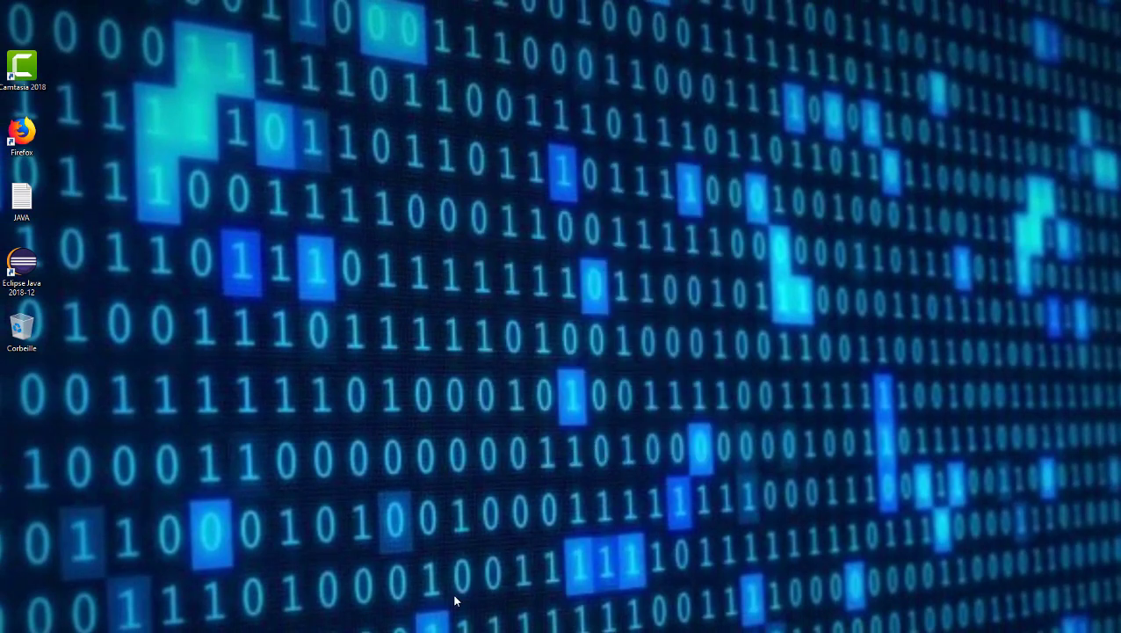